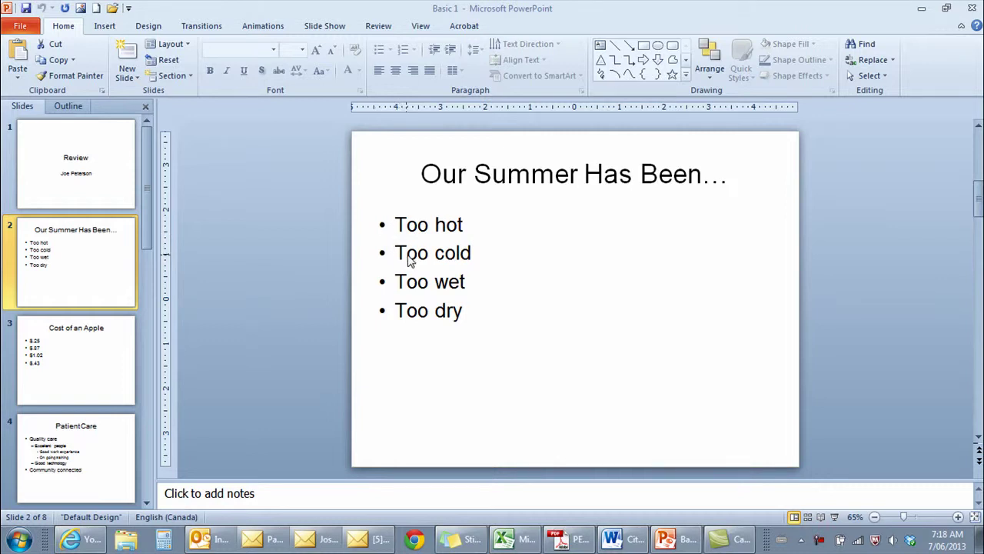
# Step: Apply Checkmark Bullets to the 'Too cold' line, leaving the other bullets round
pyautogui.click(406, 253)
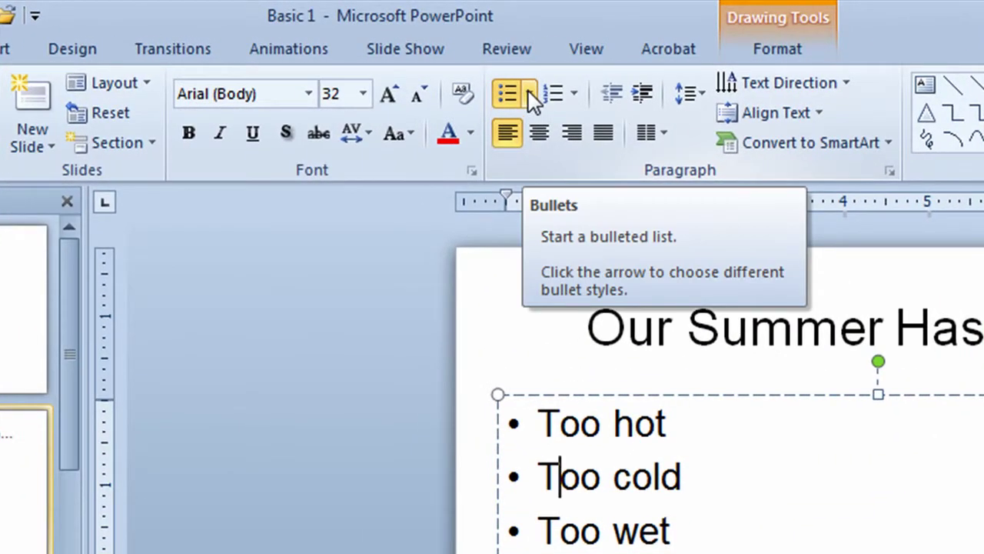
pyautogui.click(529, 95)
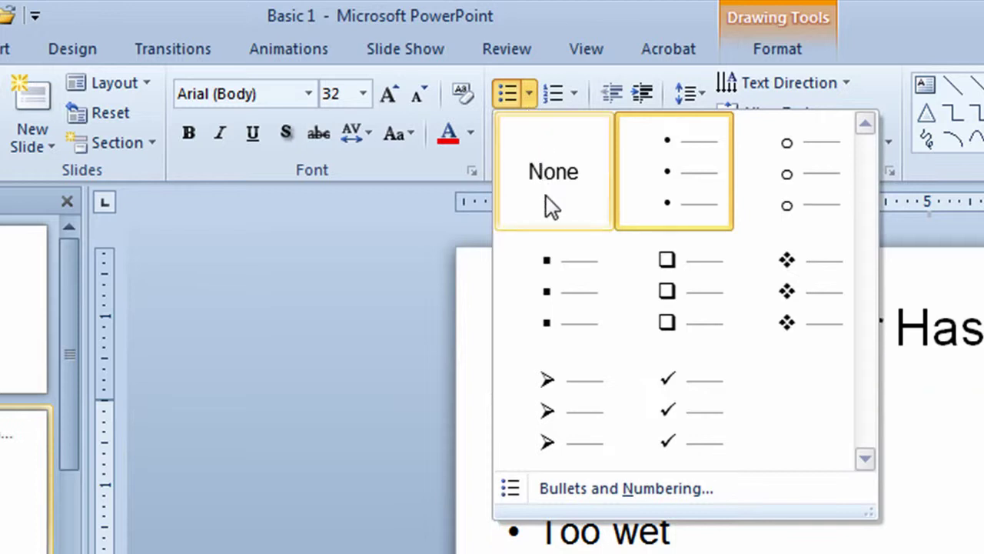
pyautogui.click(685, 407)
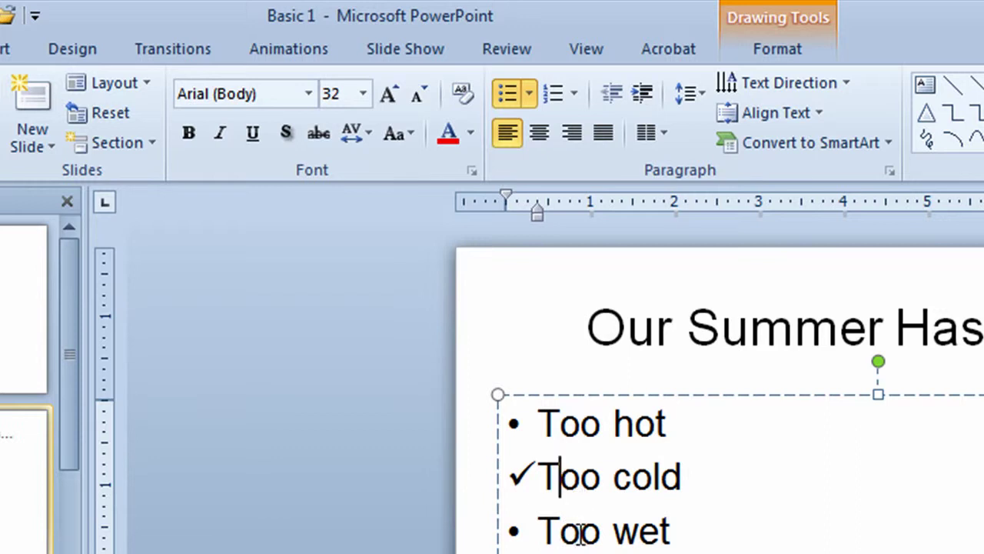
# Step: Open Bullets and Numbering for the 'Too wet' line
pyautogui.click(580, 532)
pyautogui.click(530, 93)
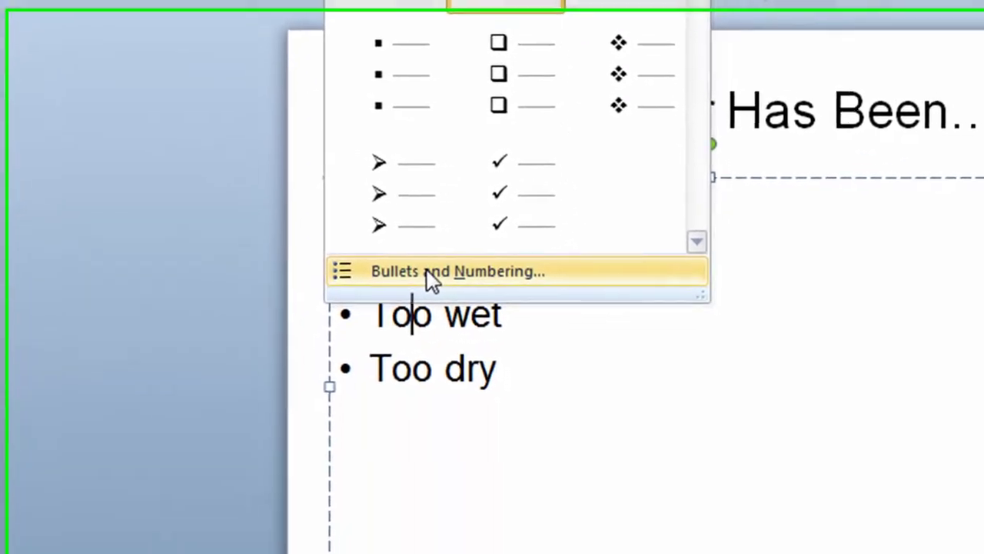
pyautogui.click(597, 489)
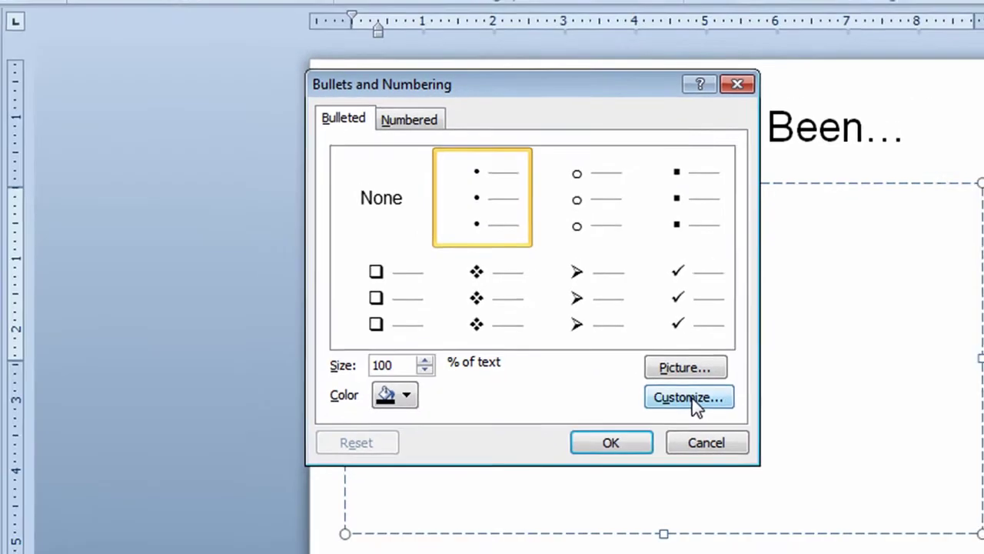
# Step: Open the Symbol picker for the bullet and switch its font to Webdings
pyautogui.click(733, 421)
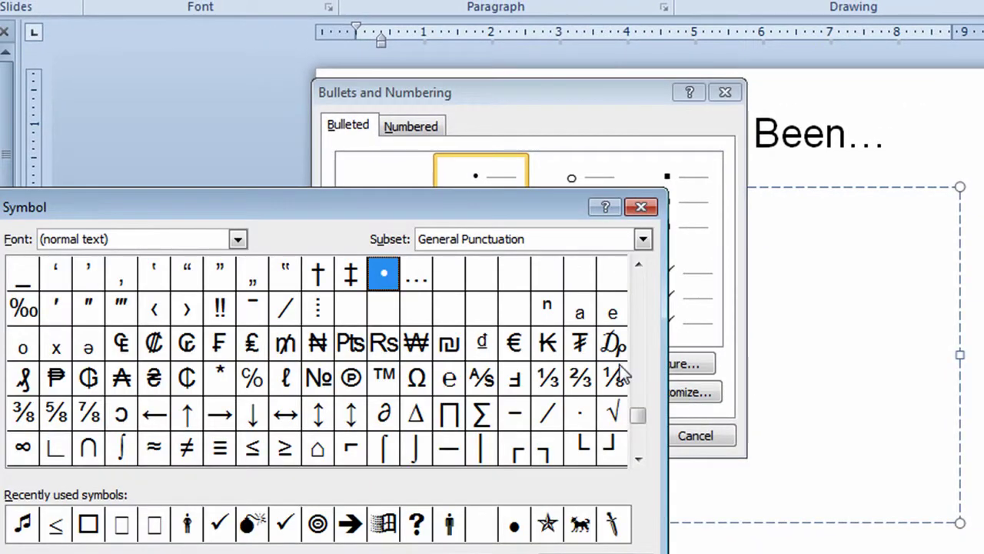
pyautogui.moveTo(291, 200); pyautogui.dragTo(467, 23)
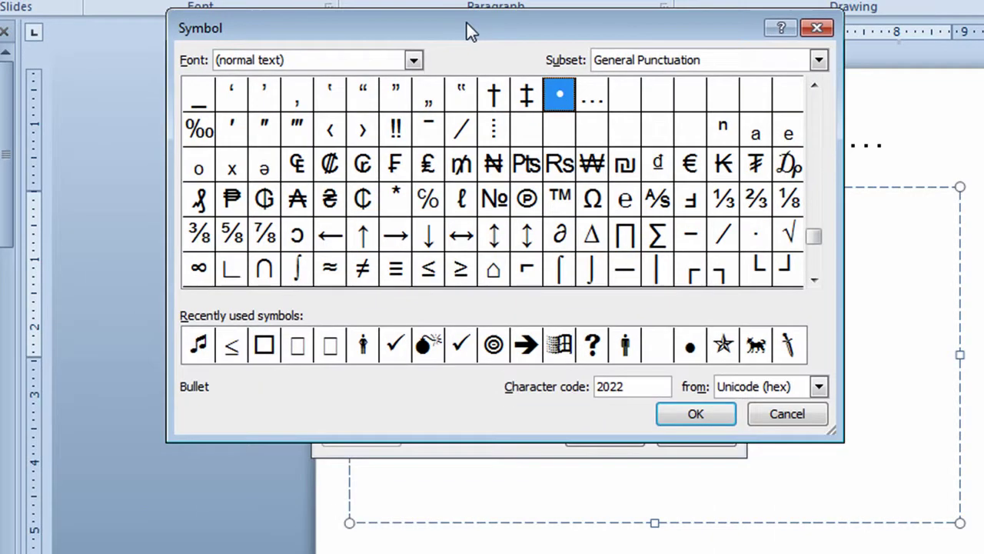
pyautogui.click(415, 60)
pyautogui.moveTo(414, 86); pyautogui.dragTo(413, 141)
pyautogui.click(415, 163)
pyautogui.click(417, 163)
pyautogui.click(418, 162)
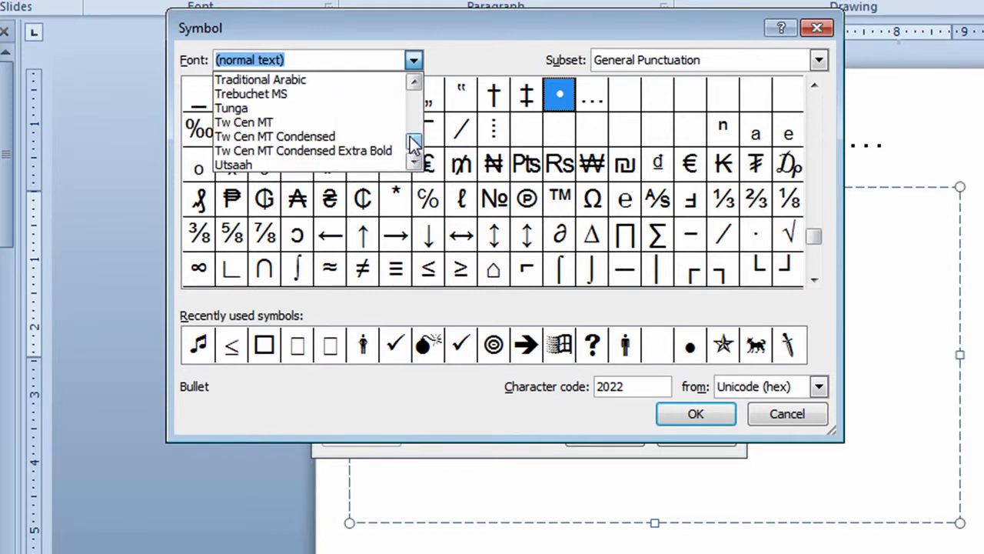
pyautogui.click(414, 163)
pyautogui.click(415, 163)
pyautogui.click(415, 163)
pyautogui.click(414, 163)
pyautogui.click(414, 163)
pyautogui.click(414, 163)
pyautogui.click(415, 163)
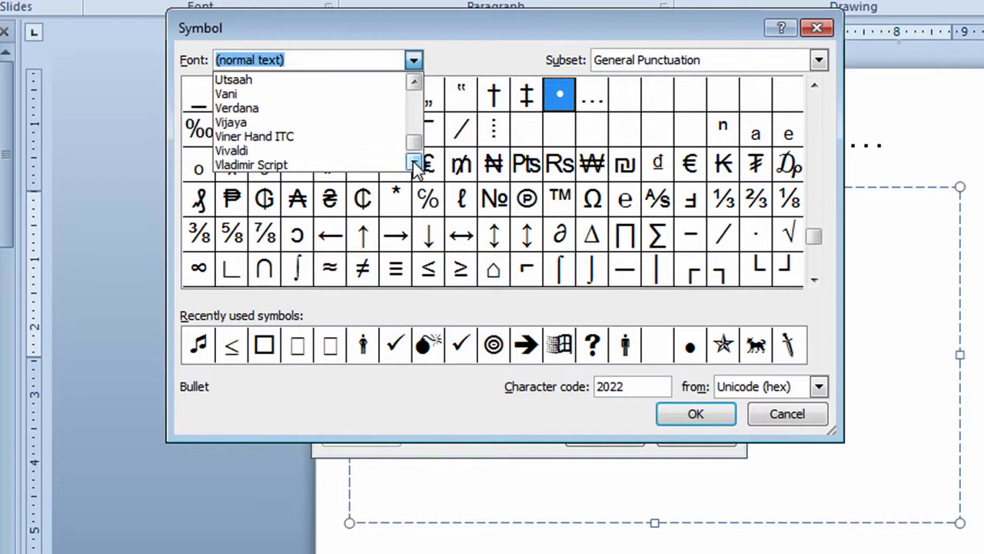
pyautogui.click(414, 163)
pyautogui.click(415, 163)
pyautogui.click(415, 163)
pyautogui.click(414, 163)
pyautogui.click(414, 163)
pyautogui.click(261, 121)
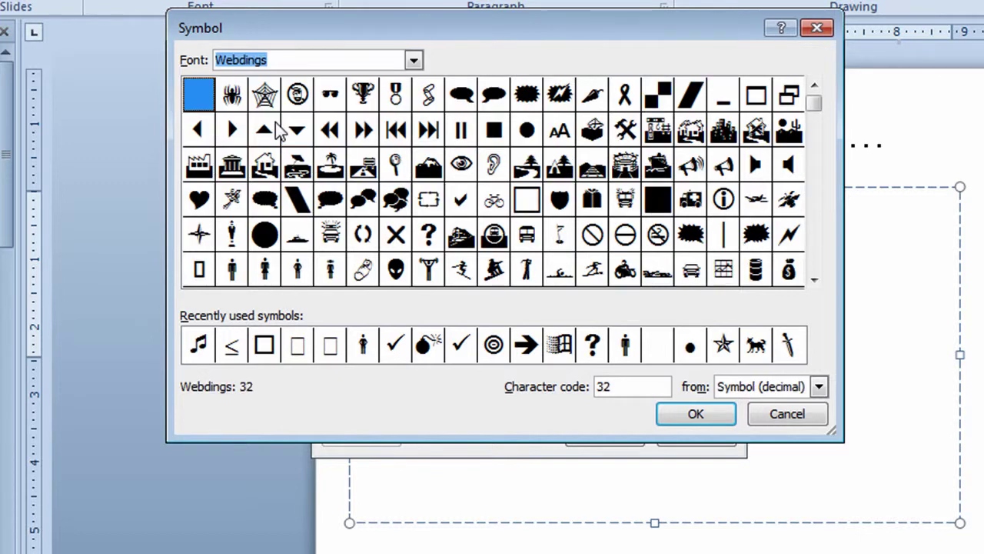
# Step: Make the Webdings golfer (code 137) the 'Too wet' bullet and apply it
pyautogui.click(527, 265)
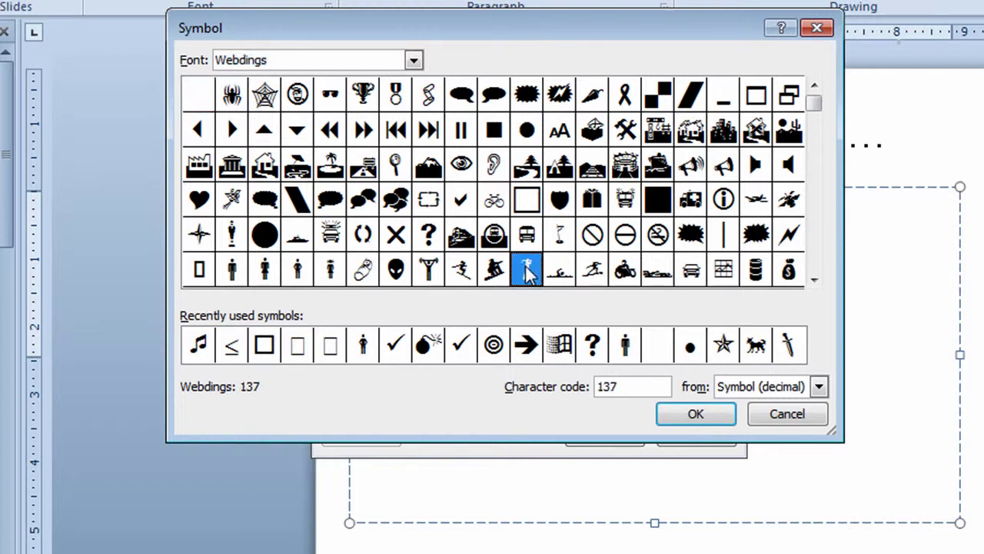
pyautogui.click(699, 417)
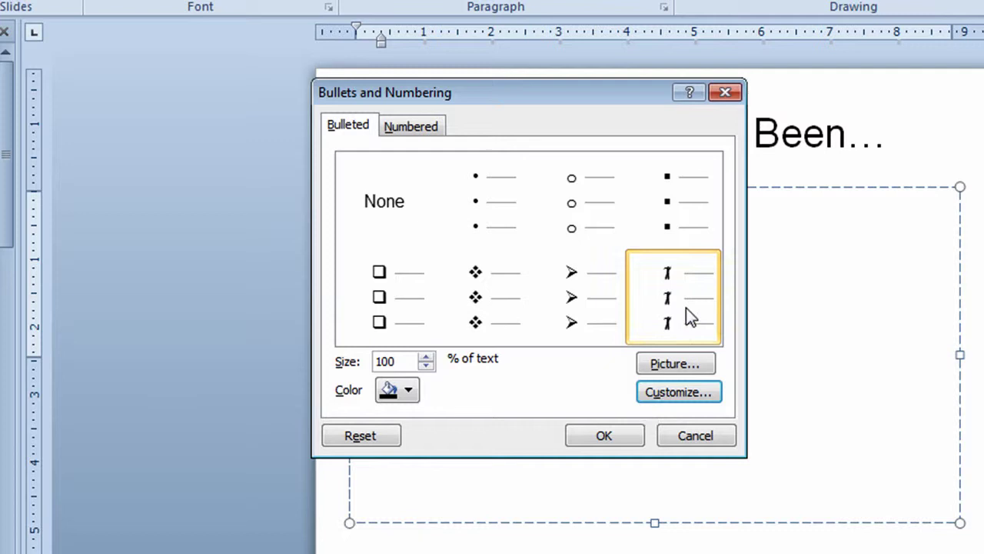
pyautogui.click(613, 437)
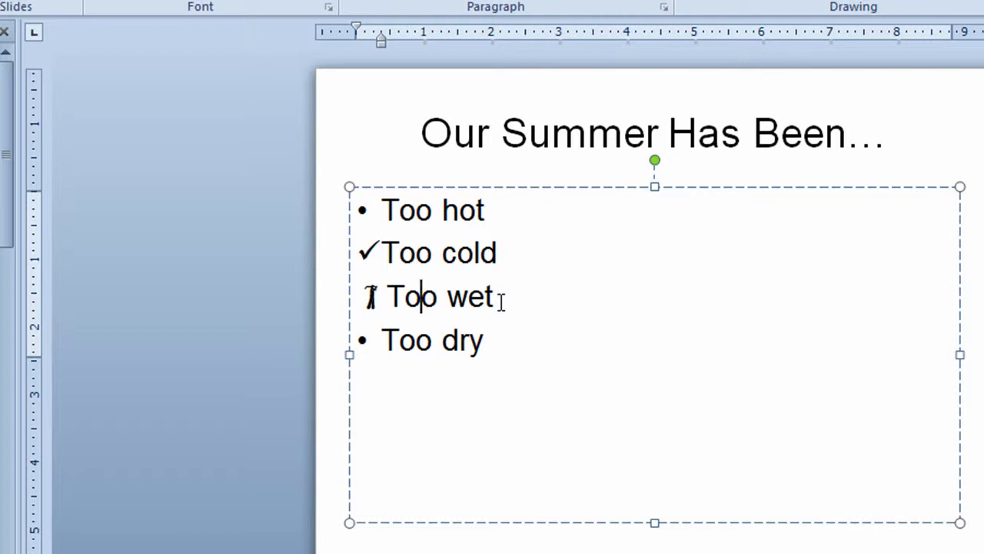
pyautogui.click(332, 491)
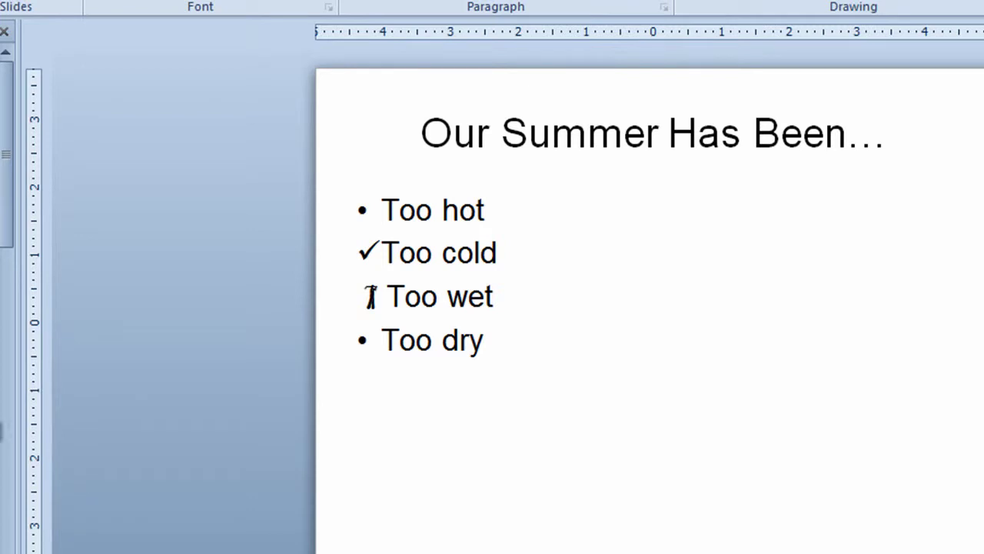
# Step: Go to the Cost of an Apple slide, select its four price lines and show the bullet styles
pyautogui.press('pagedown')
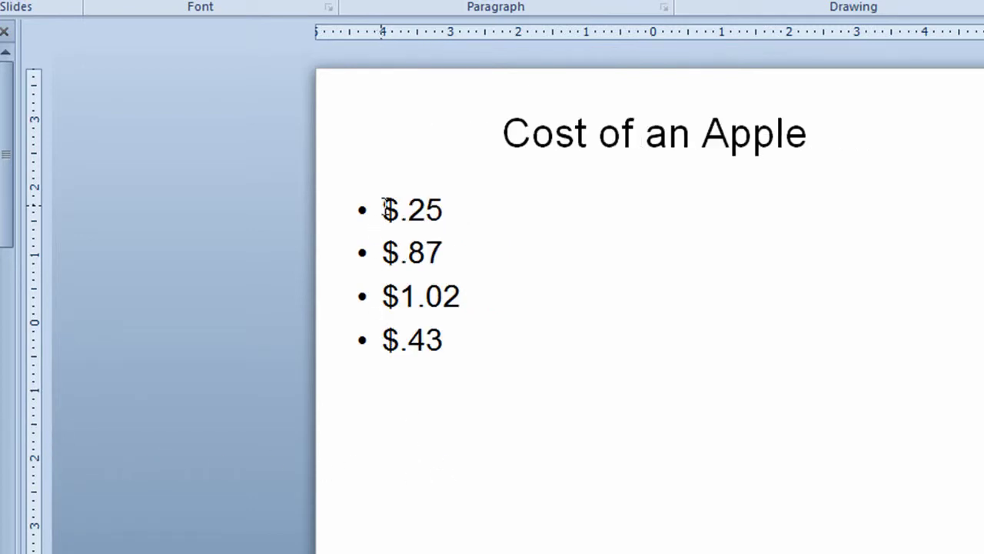
pyautogui.moveTo(382, 209); pyautogui.dragTo(455, 332)
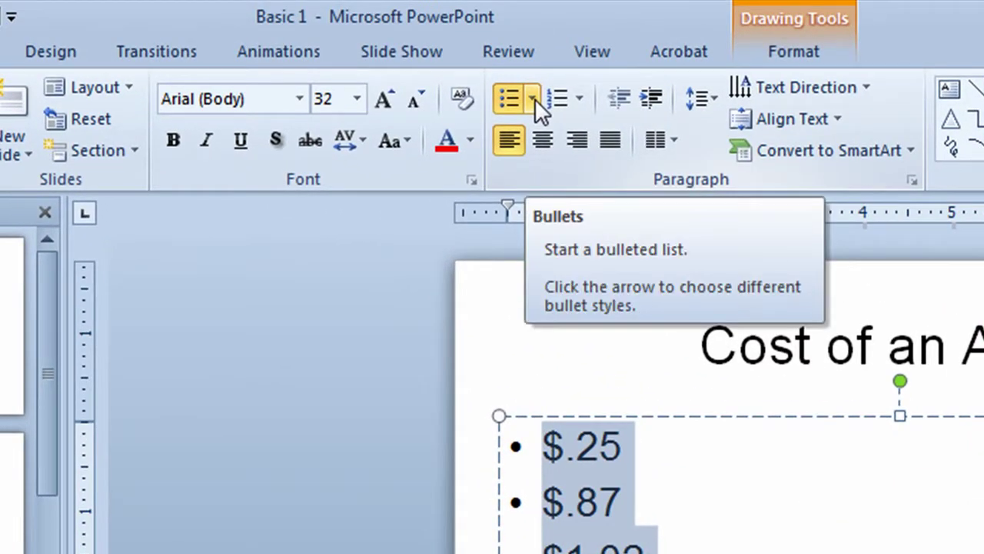
pyautogui.click(534, 99)
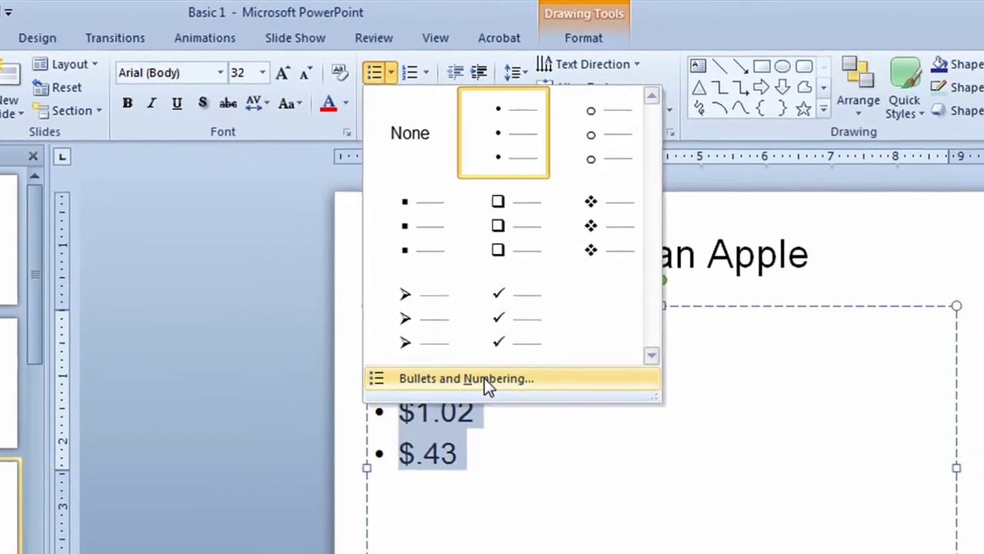
# Step: Choose the Webdings question mark (code 115) as the custom bullet symbol for the prices
pyautogui.click(661, 524)
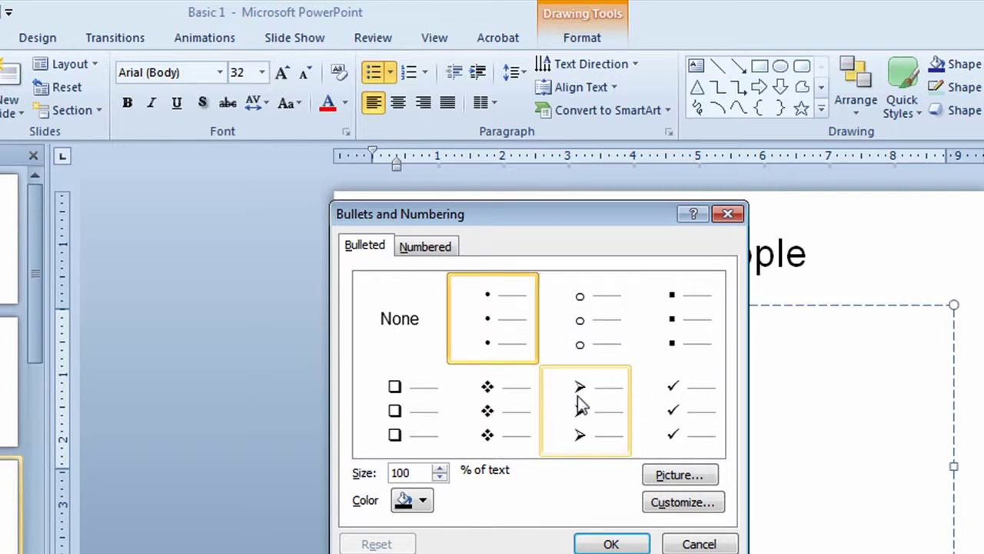
pyautogui.click(678, 501)
pyautogui.click(428, 183)
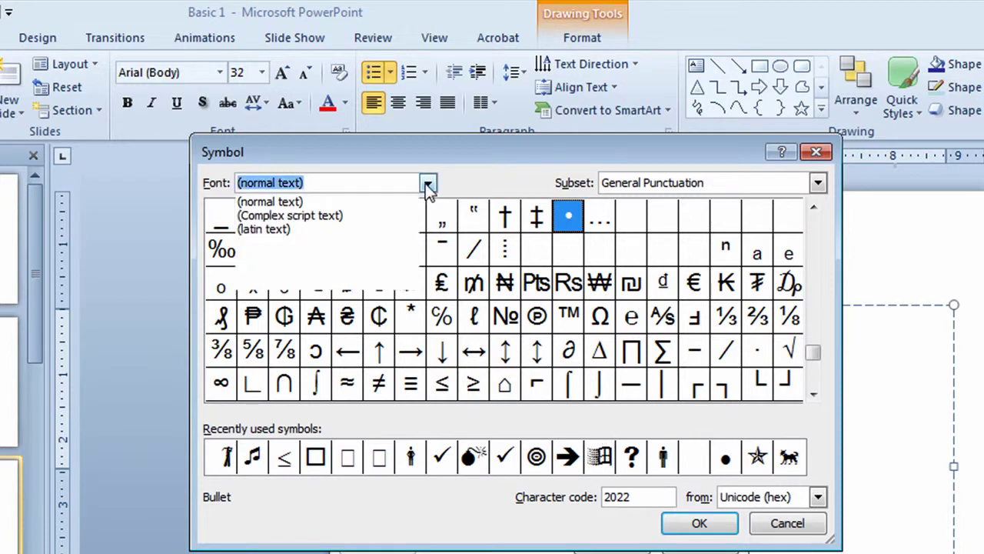
pyautogui.write('w')
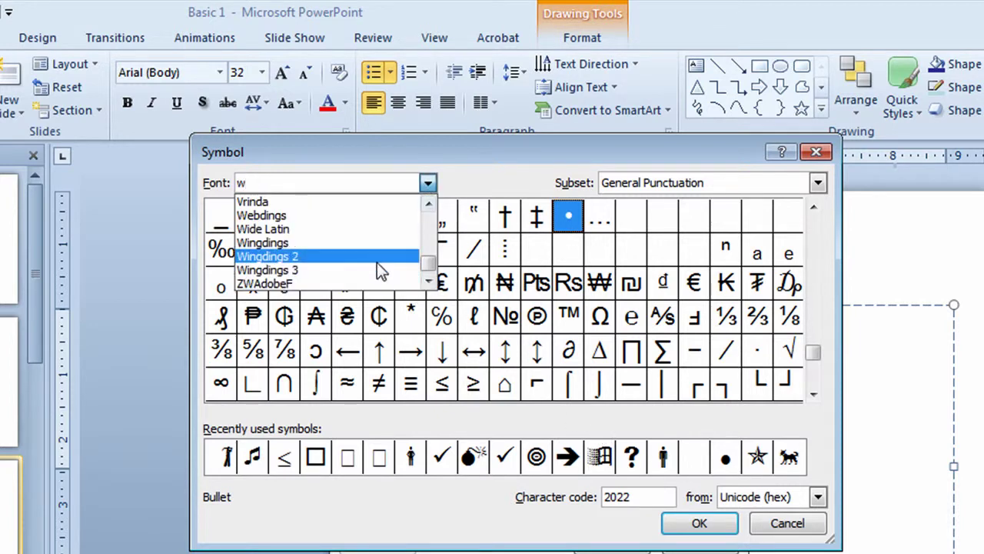
pyautogui.click(287, 216)
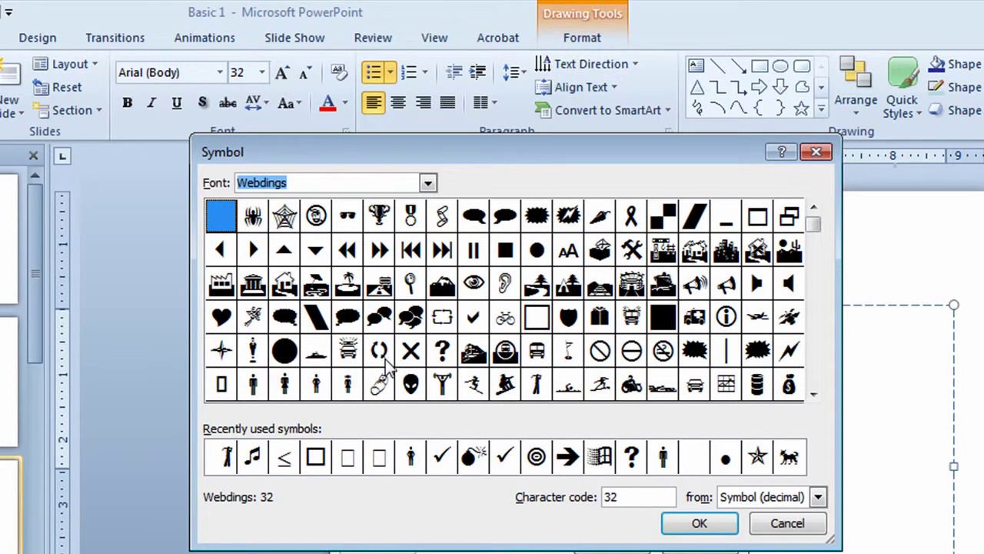
pyautogui.click(443, 350)
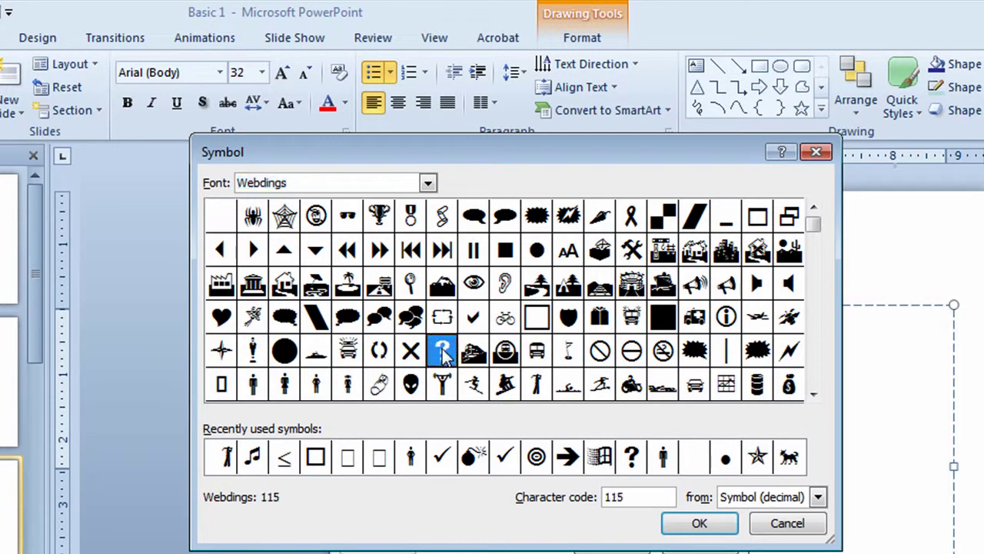
pyautogui.click(701, 524)
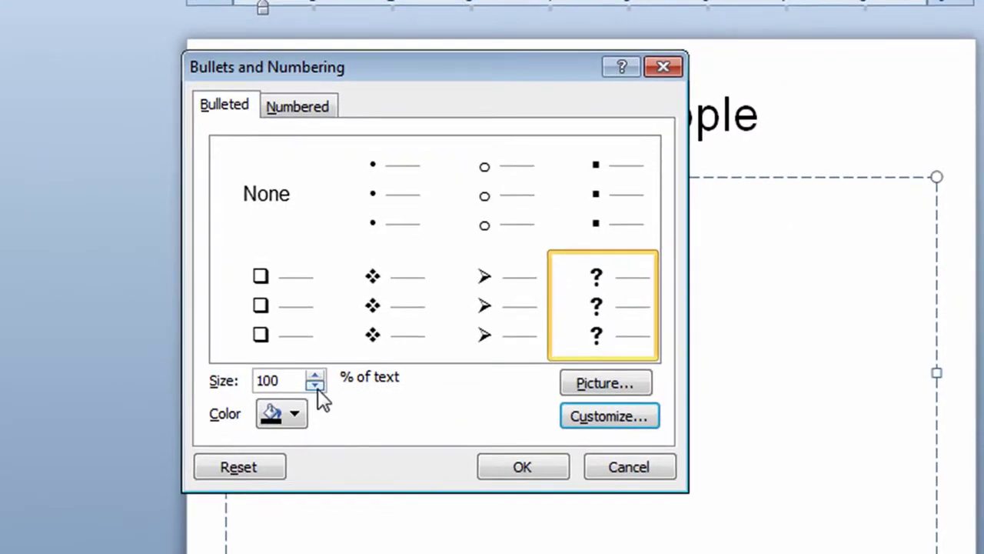
# Step: Color the question-mark bullets red at 100% size and apply them to all four prices
pyautogui.click(317, 386)
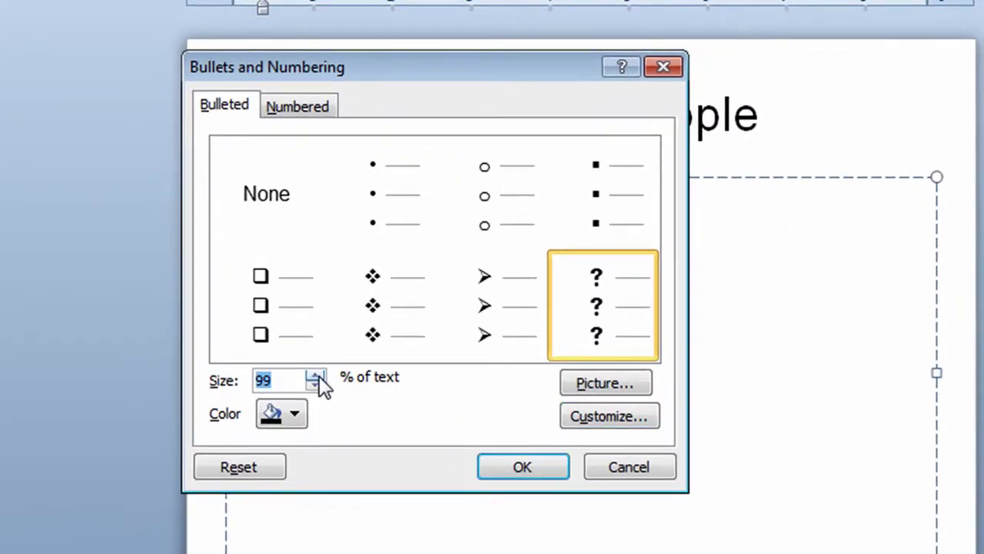
pyautogui.click(317, 375)
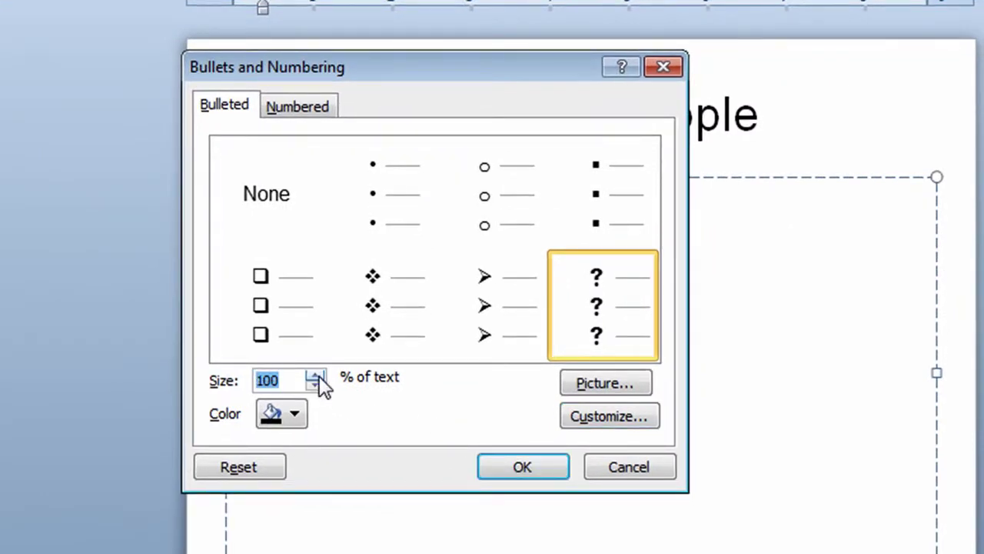
pyautogui.click(294, 413)
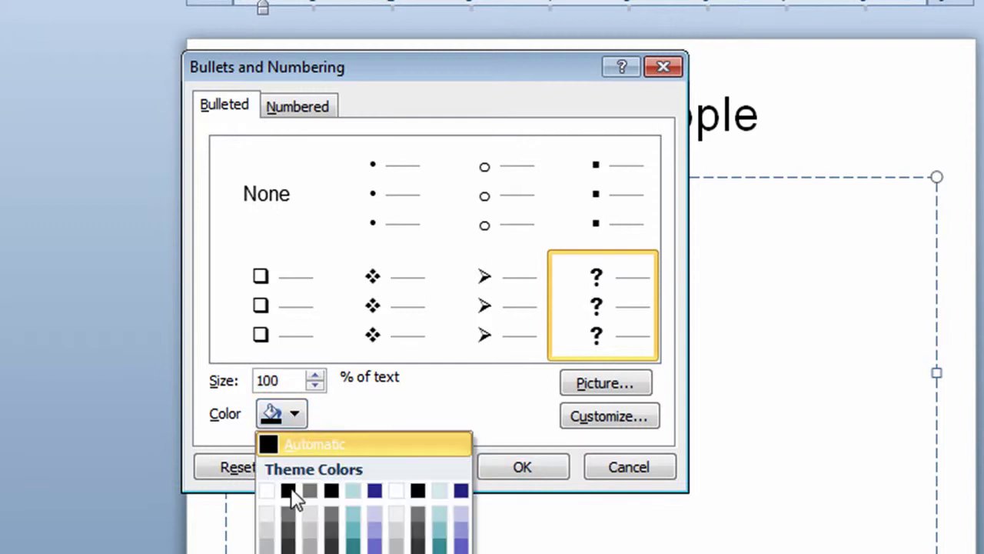
pyautogui.click(288, 547)
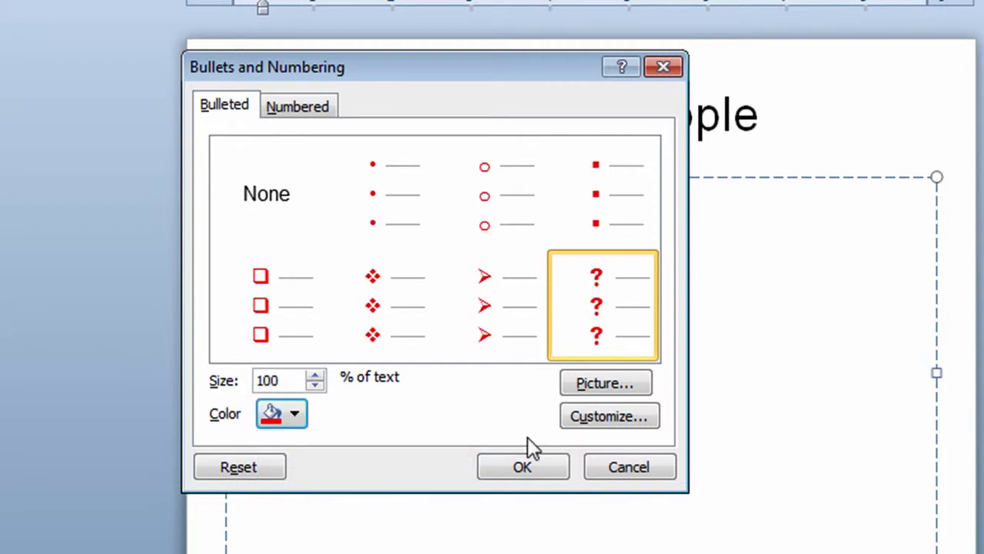
pyautogui.click(519, 471)
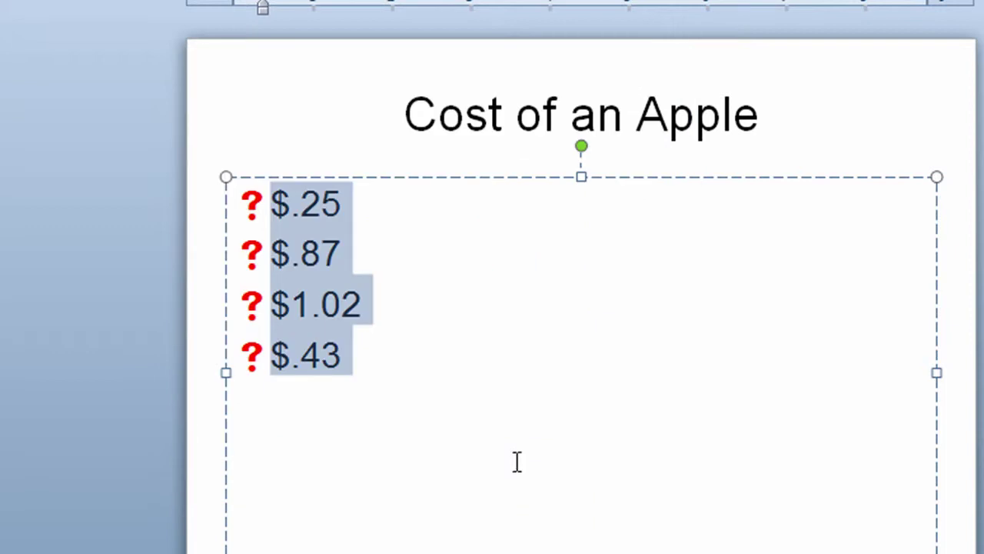
pyautogui.click(455, 406)
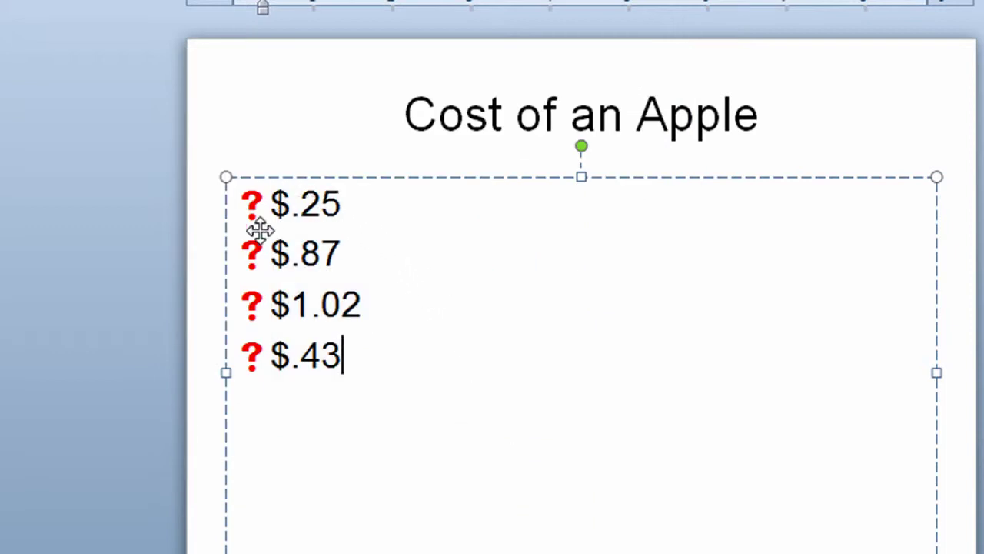